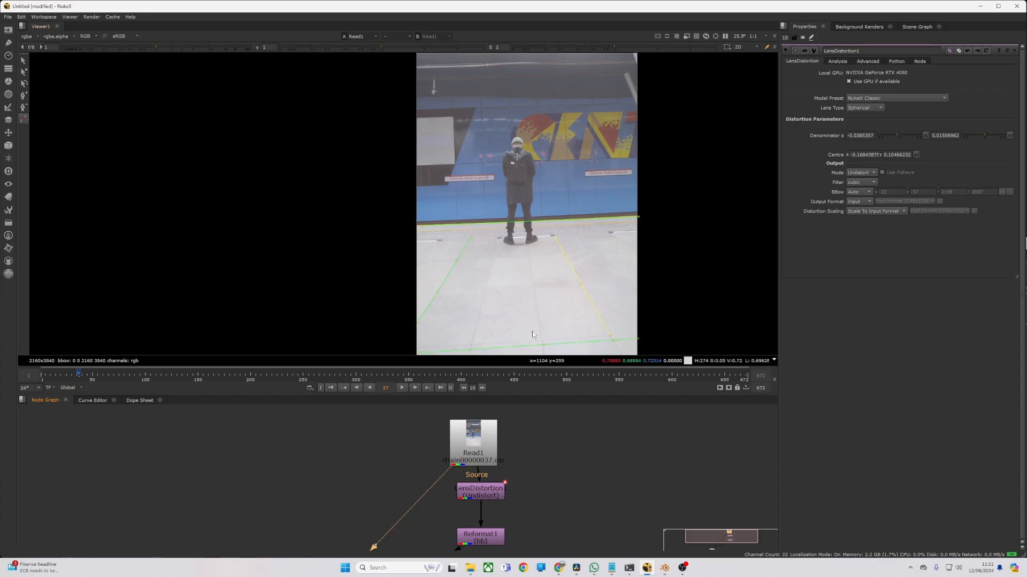
# Examine the platform edge and the drawn distortion line on the original Read1 plate
pyautogui.scroll(3, 628, 191)
pyautogui.scroll(2, 641, 177)
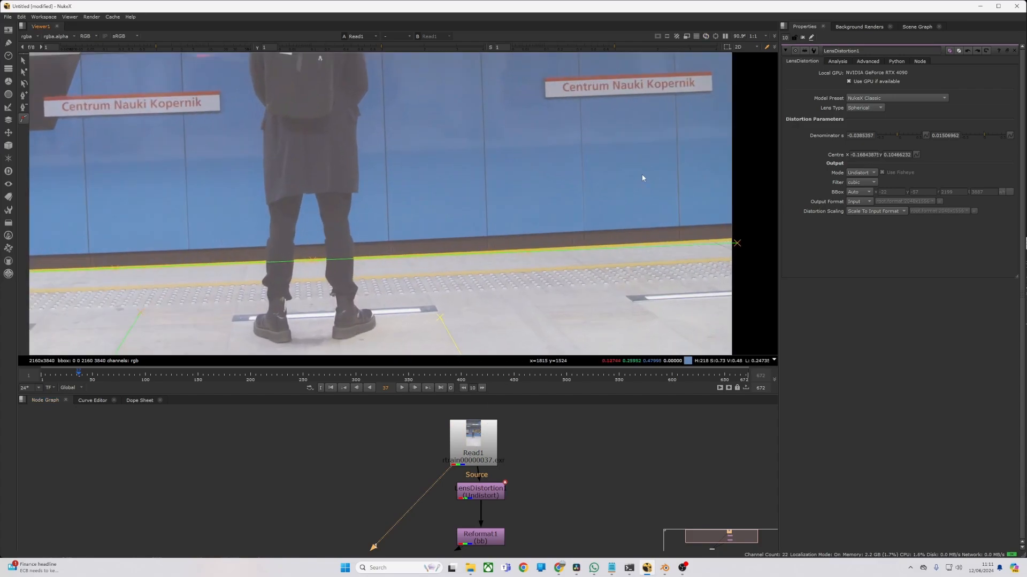
pyautogui.scroll(-4, 641, 176)
pyautogui.moveTo(618, 196); pyautogui.dragTo(613, 248, button='middle')
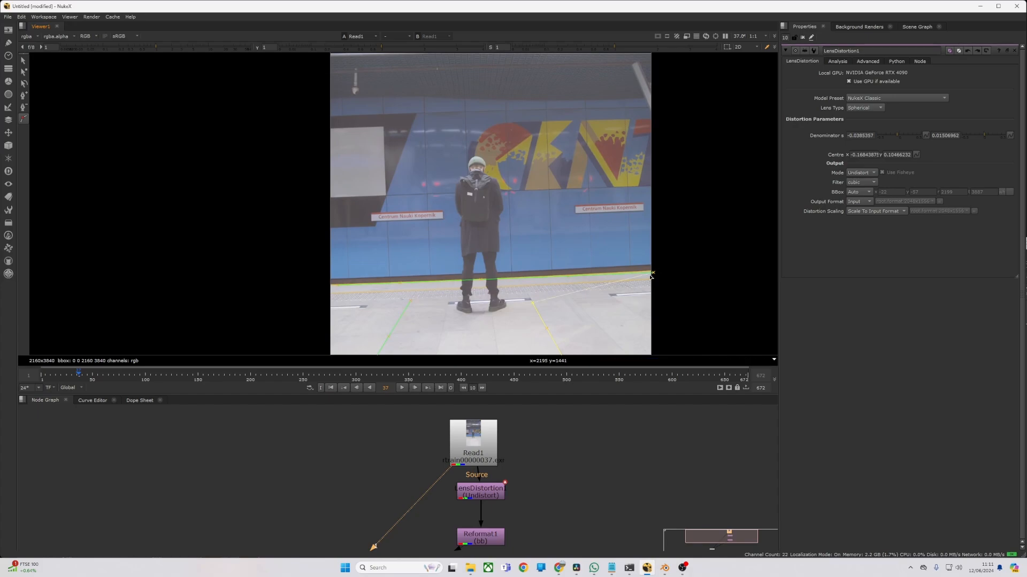
# Close the LensDistortion1 properties to view the Read1 plate without the line overlay
pyautogui.click(486, 446)
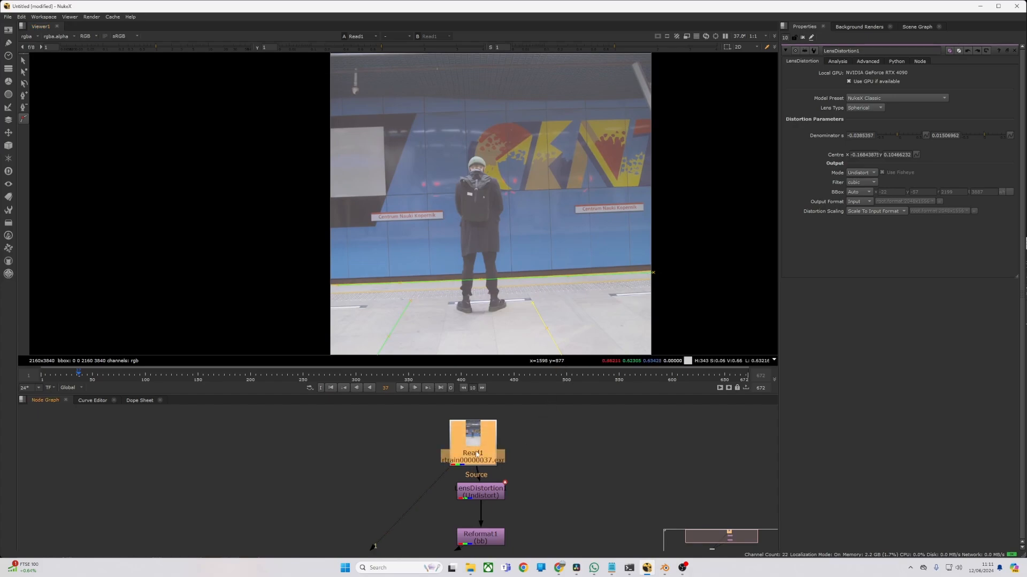
pyautogui.click(802, 37)
pyautogui.hotkey('ctrl', 'z')
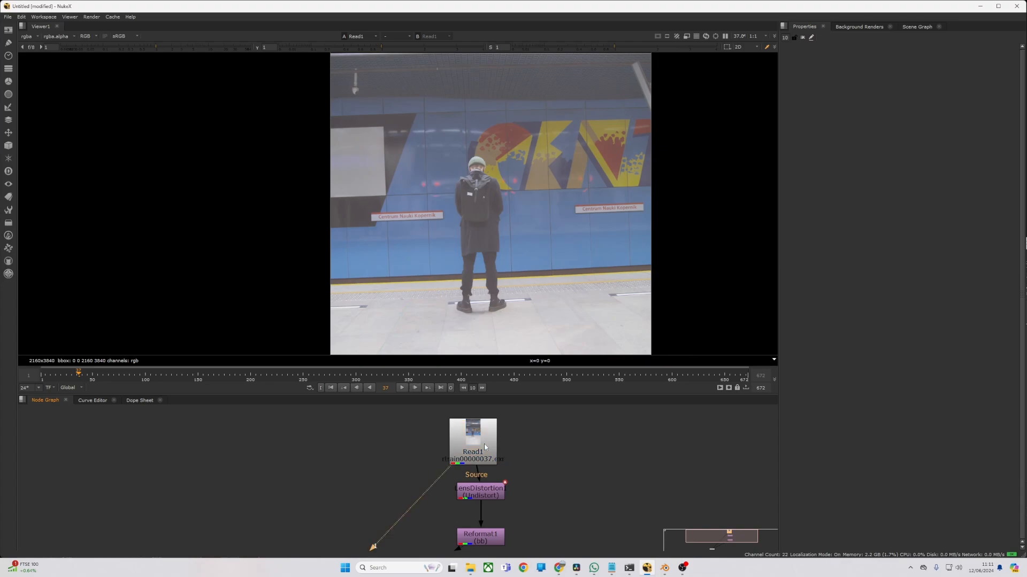
pyautogui.moveTo(444, 302); pyautogui.dragTo(474, 253, button='middle')
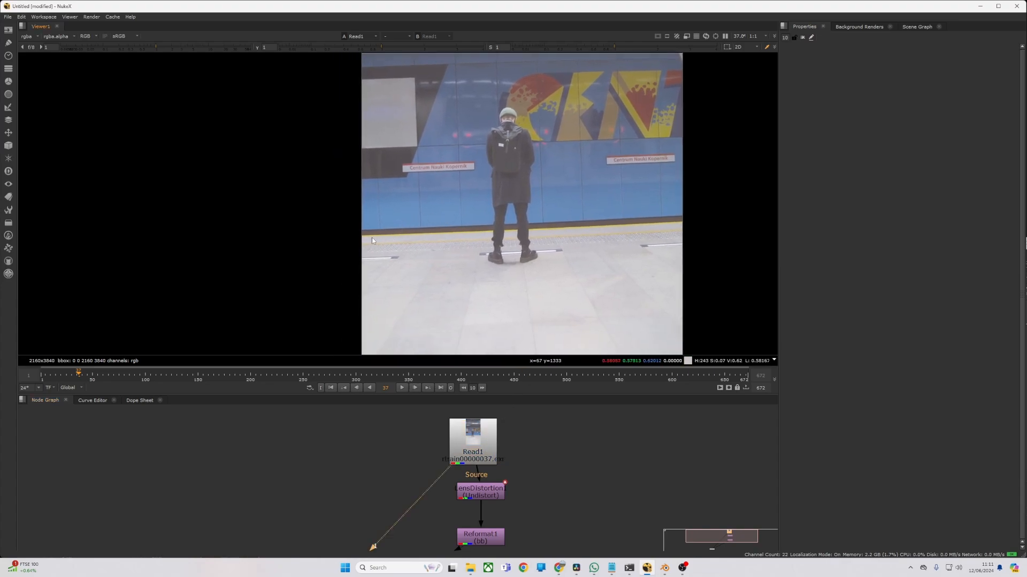
# Display the LensDistortion1 node's undistorted output in the viewer
pyautogui.click(488, 492)
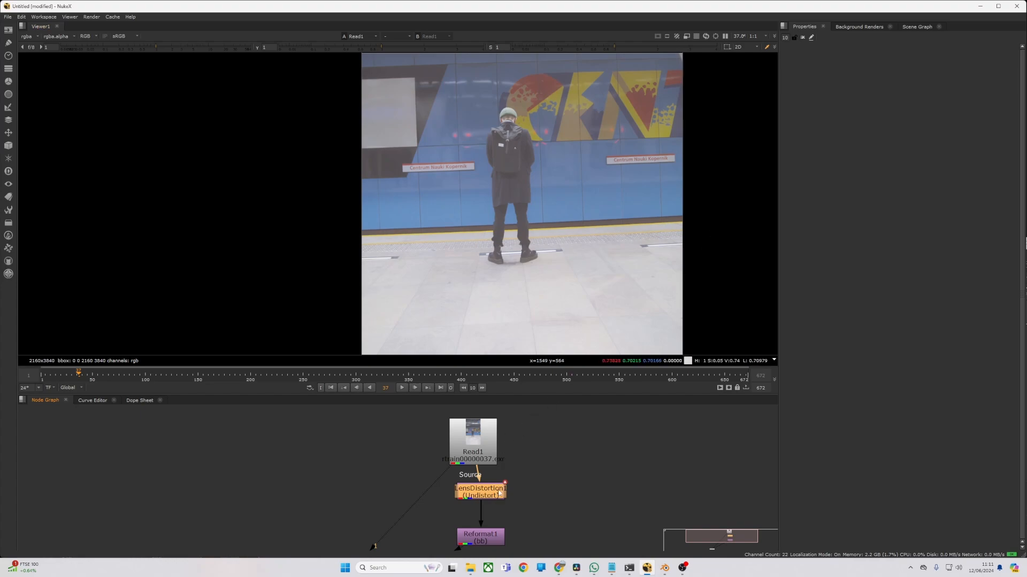
pyautogui.moveTo(499, 494); pyautogui.dragTo(499, 495)
pyautogui.press('1')
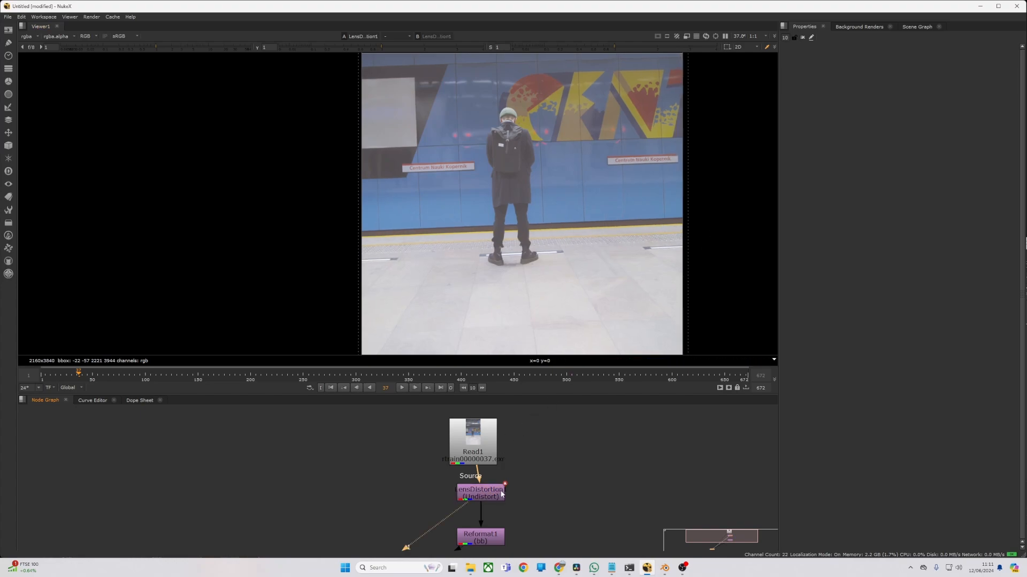
# Reopen the LensDistortion1 node's properties and show its Analysis settings
pyautogui.click(489, 442)
pyautogui.doubleClick(489, 496)
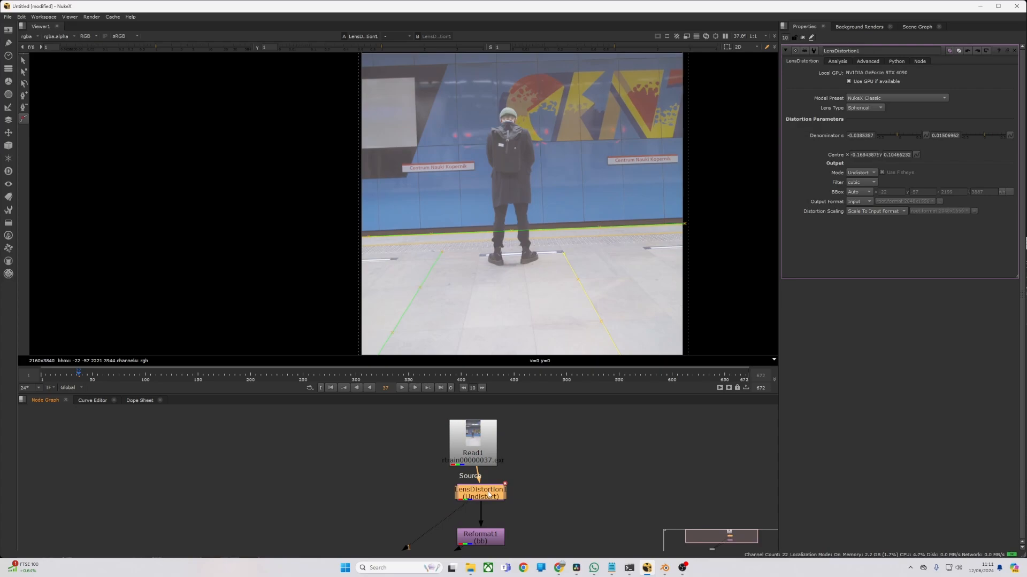
pyautogui.click(839, 61)
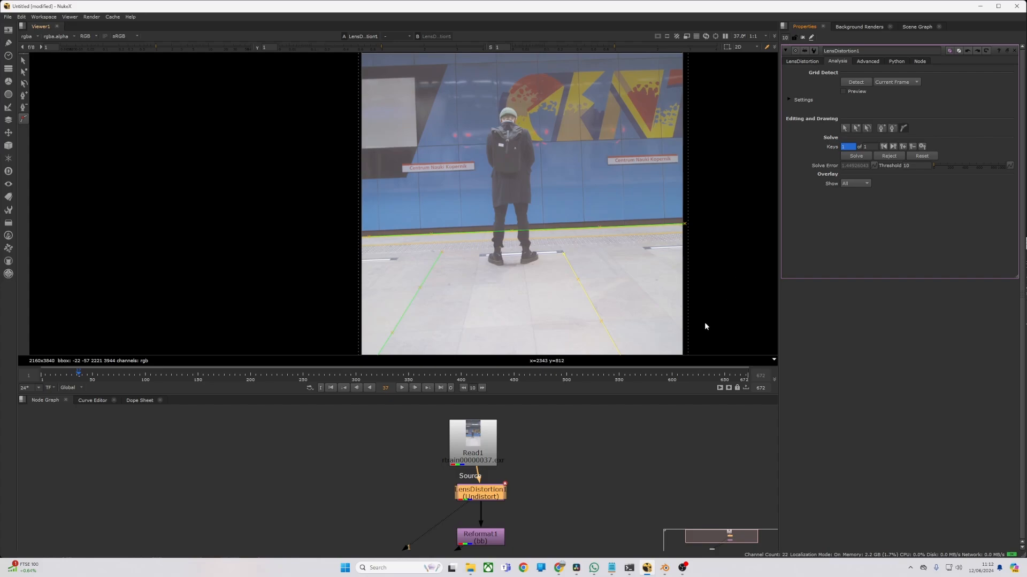
pyautogui.click(567, 441)
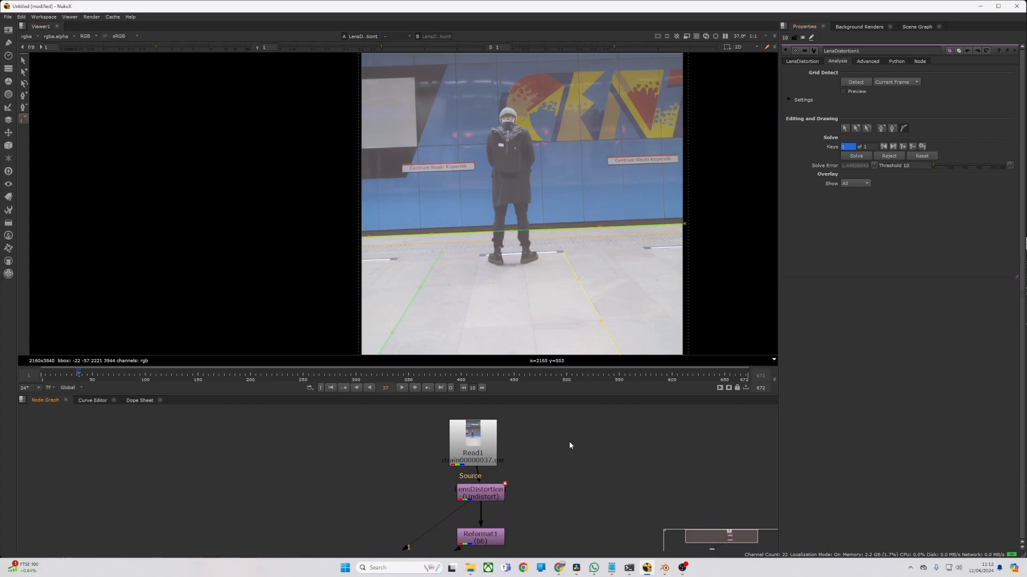
pyautogui.click(492, 498)
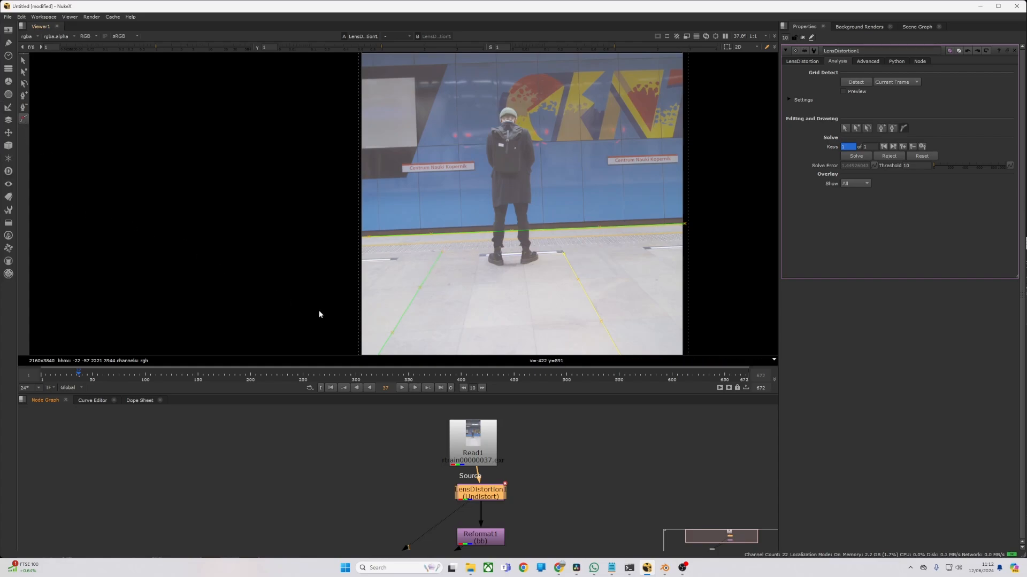
# Compare the original Read1 plate with the undistorted LensDistortion1 output by switching the viewer between the two nodes
pyautogui.moveTo(447, 283); pyautogui.dragTo(468, 202, button='middle')
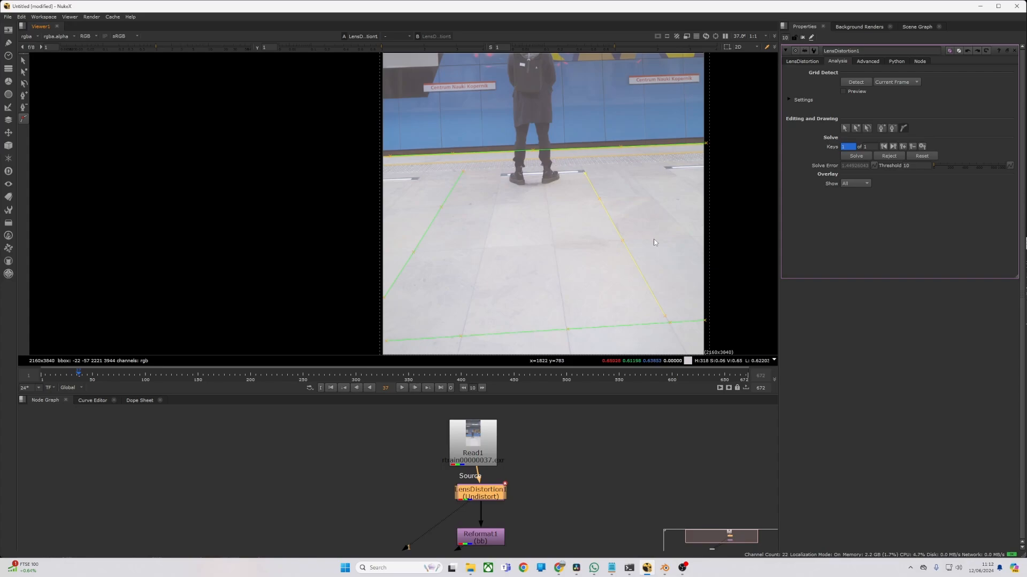
pyautogui.moveTo(704, 228); pyautogui.dragTo(704, 231, button='middle')
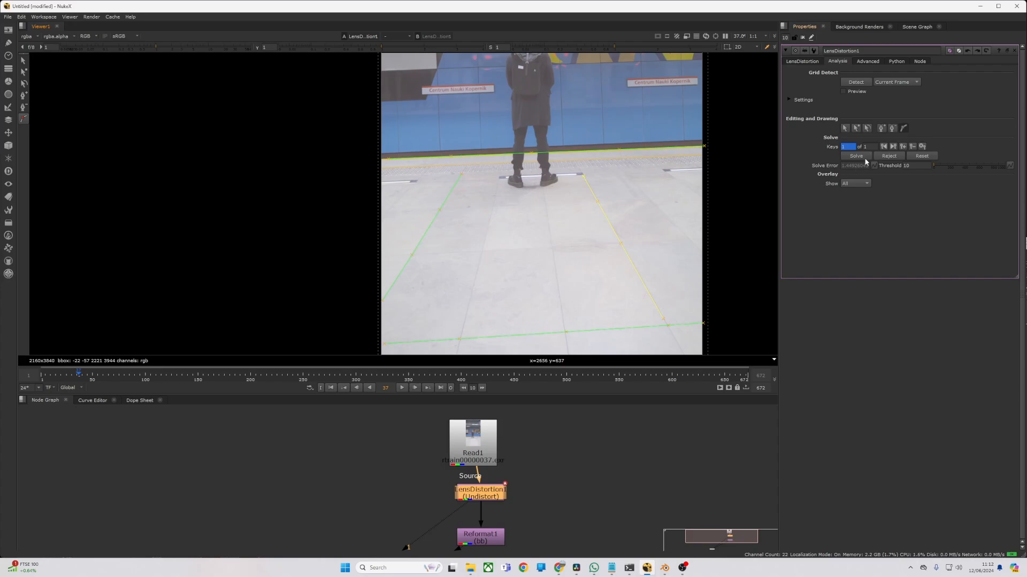
pyautogui.moveTo(481, 450); pyautogui.dragTo(480, 453)
pyautogui.press('1')
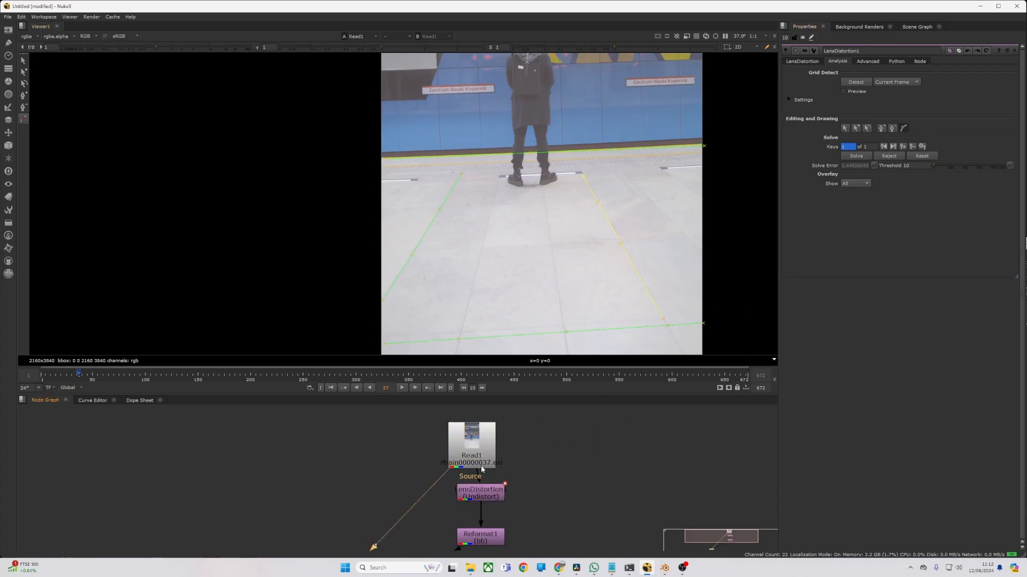
pyautogui.click(487, 497)
pyautogui.press('1')
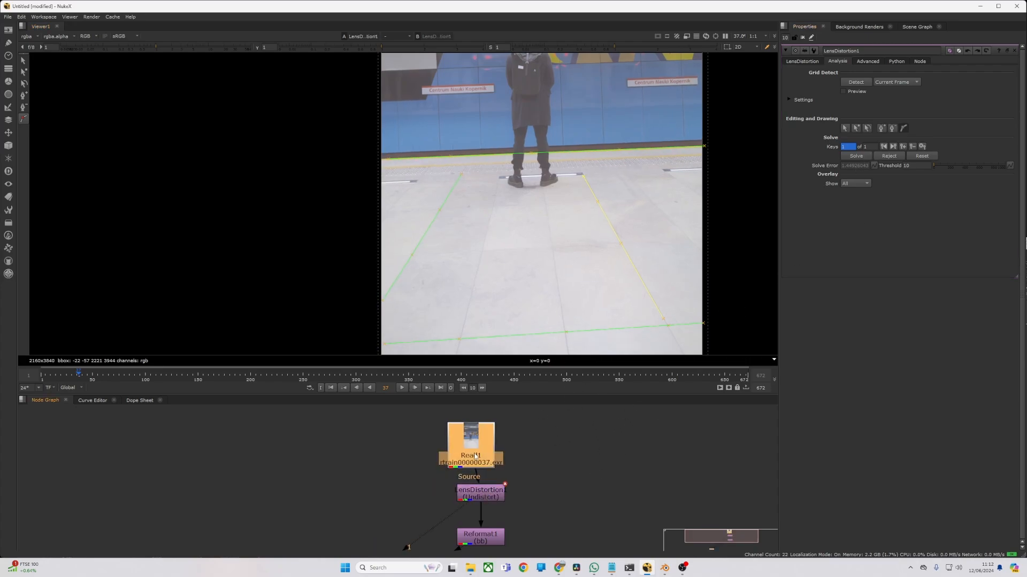
pyautogui.click(479, 453)
pyautogui.press('1')
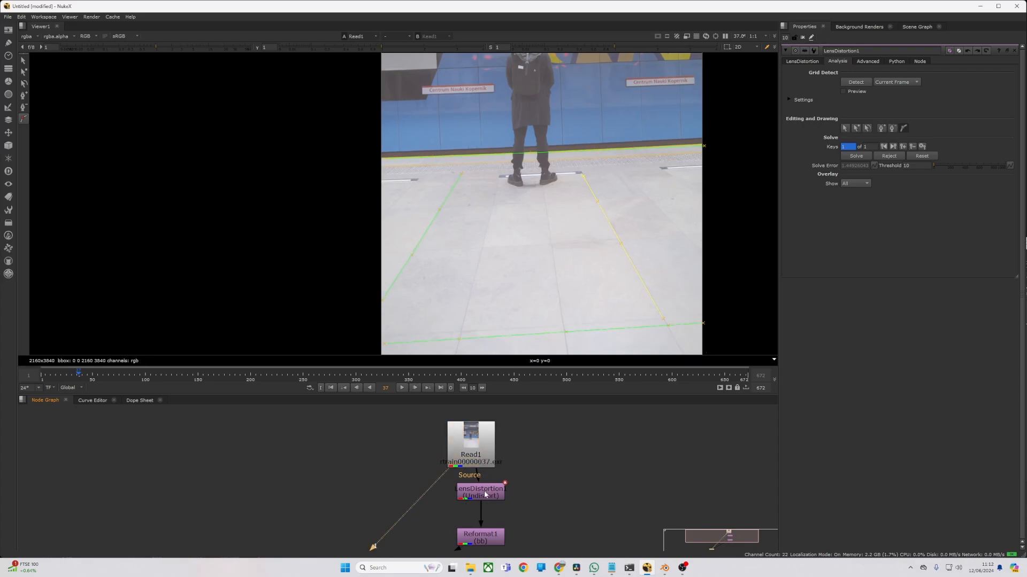
pyautogui.click(484, 497)
pyautogui.press('1')
pyautogui.scroll(-1, 644, 232)
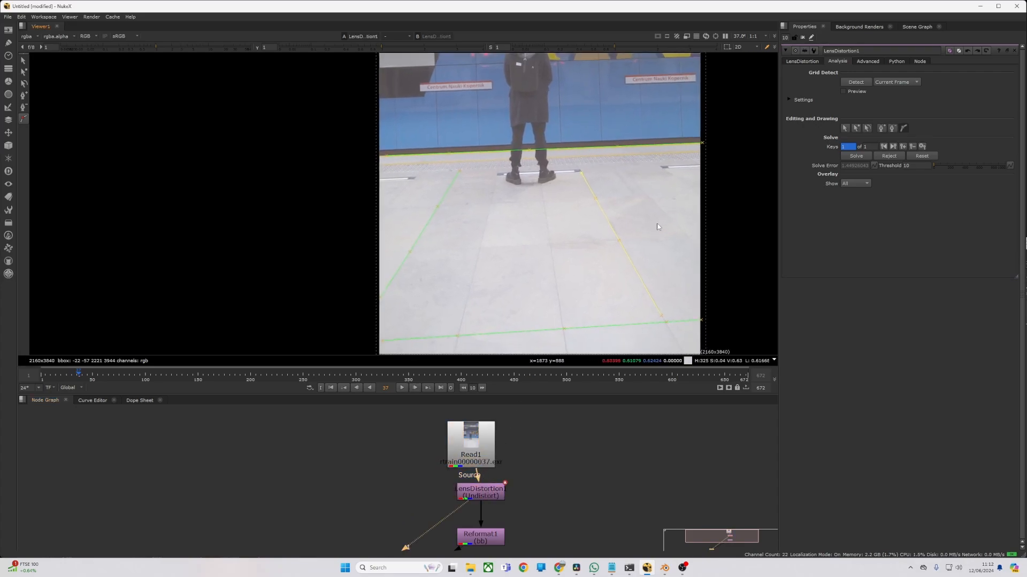
pyautogui.moveTo(643, 232); pyautogui.dragTo(622, 277, button='middle')
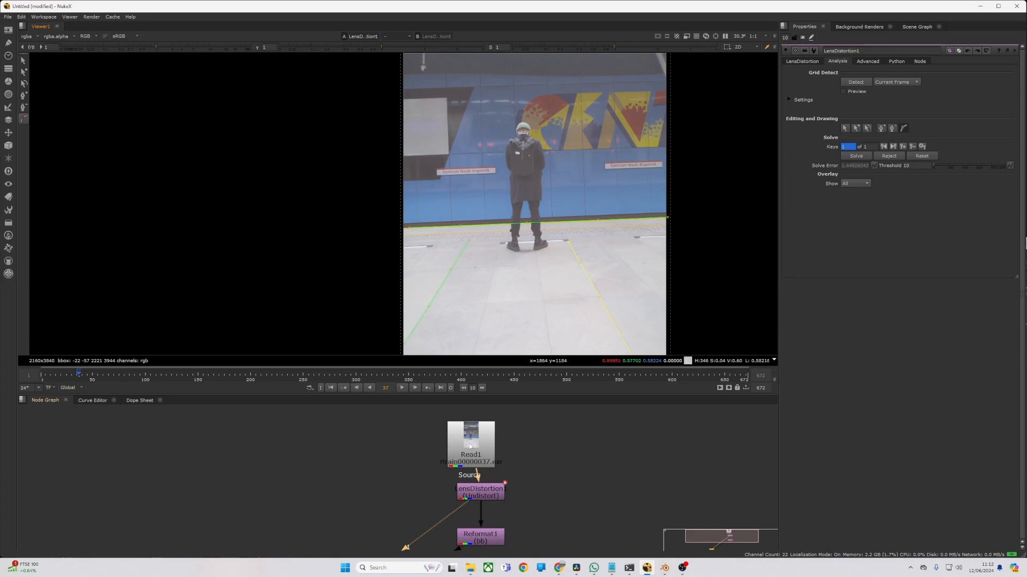
# Line up the Read1 node directly above LensDistortion1 and view its original plate around the platform floor
pyautogui.moveTo(469, 445); pyautogui.dragTo(480, 445)
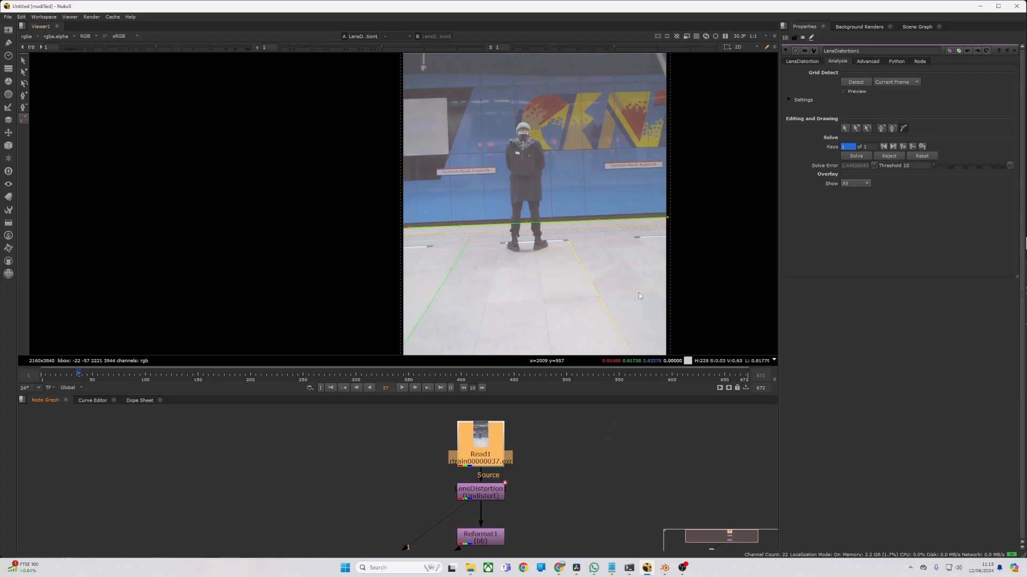
pyautogui.click(492, 491)
pyautogui.press('1')
pyautogui.click(488, 449)
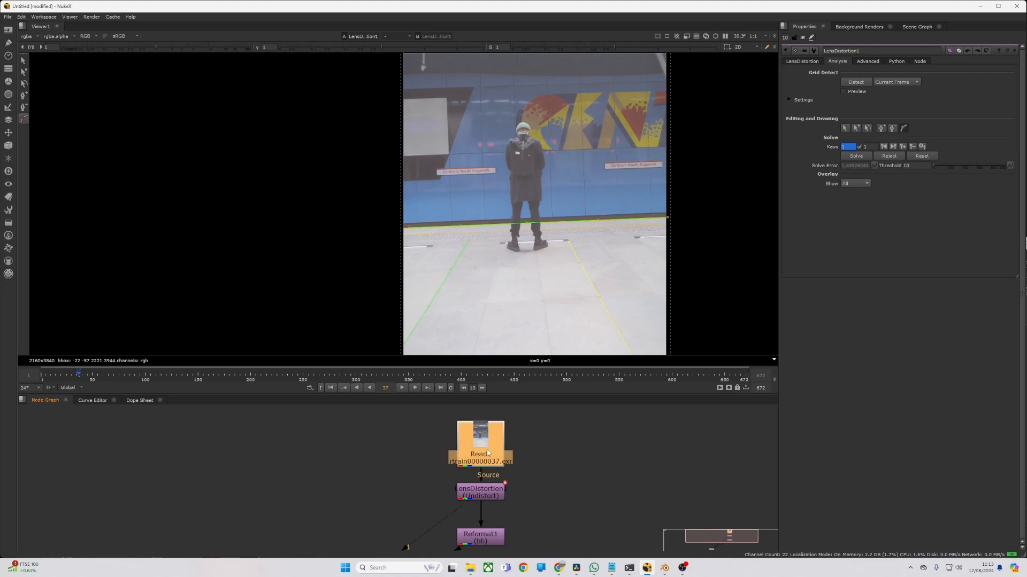
pyautogui.press('1')
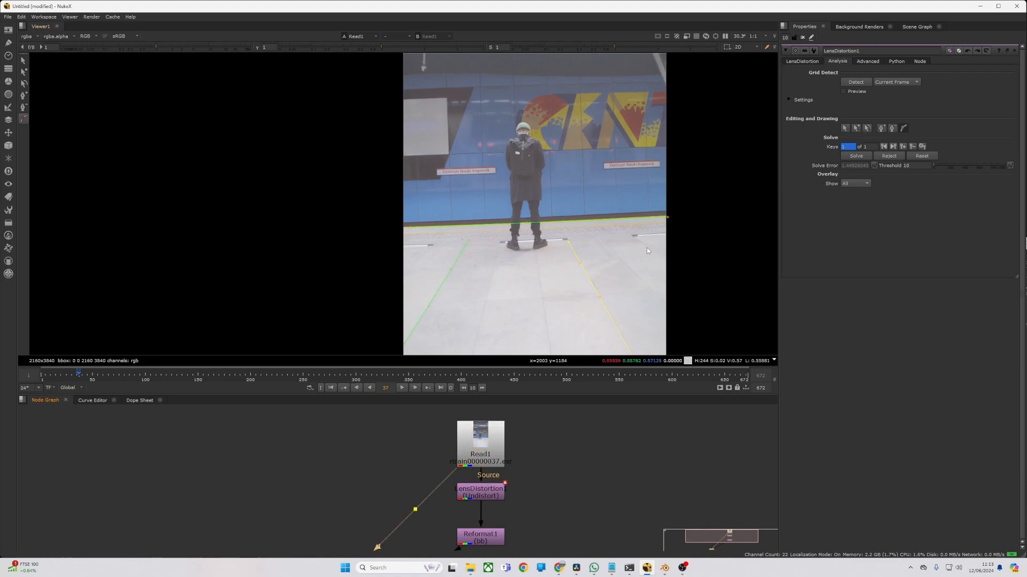
pyautogui.moveTo(647, 249); pyautogui.dragTo(682, 261, button='middle')
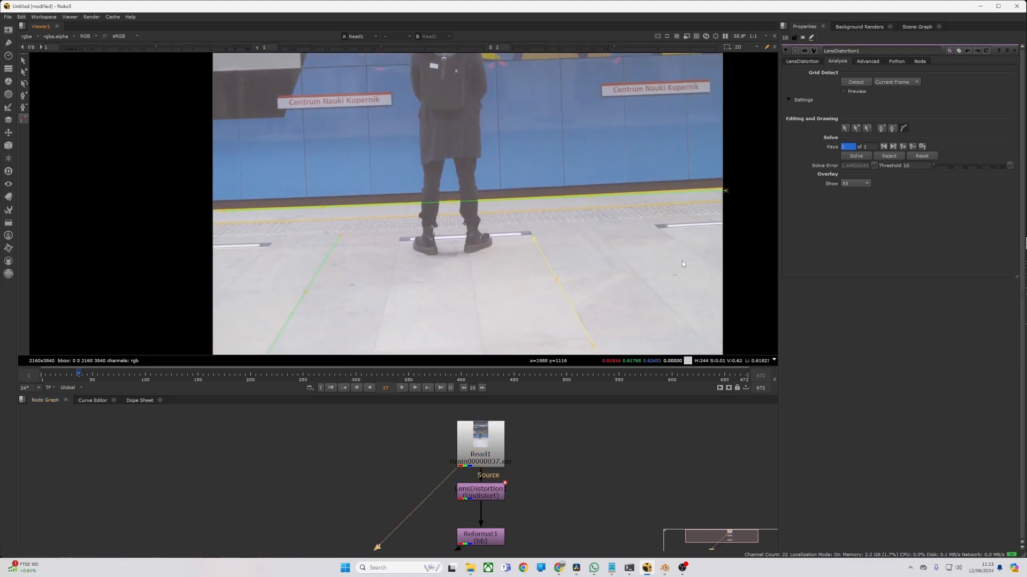
pyautogui.click(490, 458)
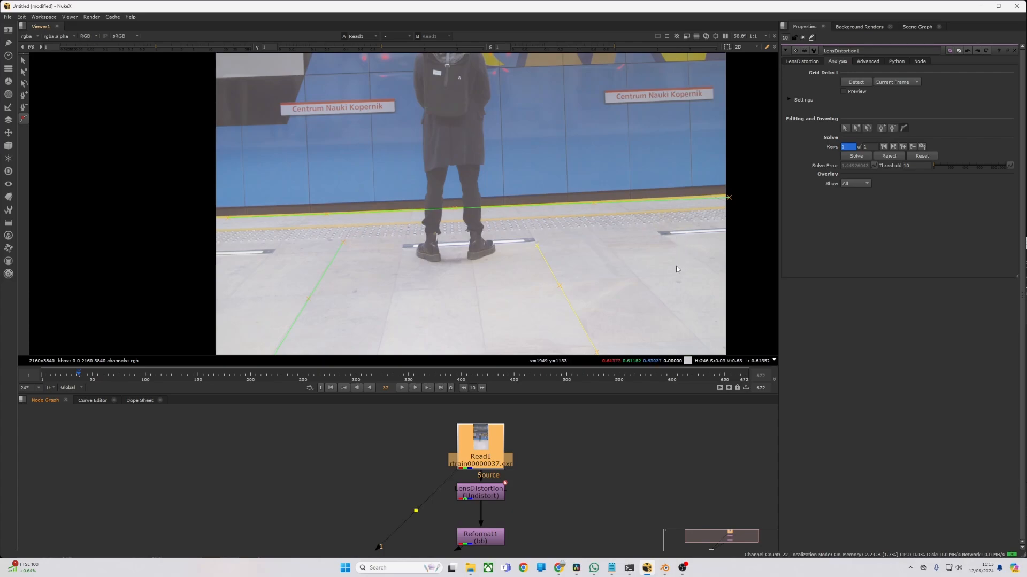
pyautogui.moveTo(677, 266); pyautogui.dragTo(632, 264, button='middle')
pyautogui.scroll(-2, 672, 265)
pyautogui.scroll(-2, 654, 272)
# View the LensDistortion1 output and the Reformat1 output in turn
pyautogui.click(486, 493)
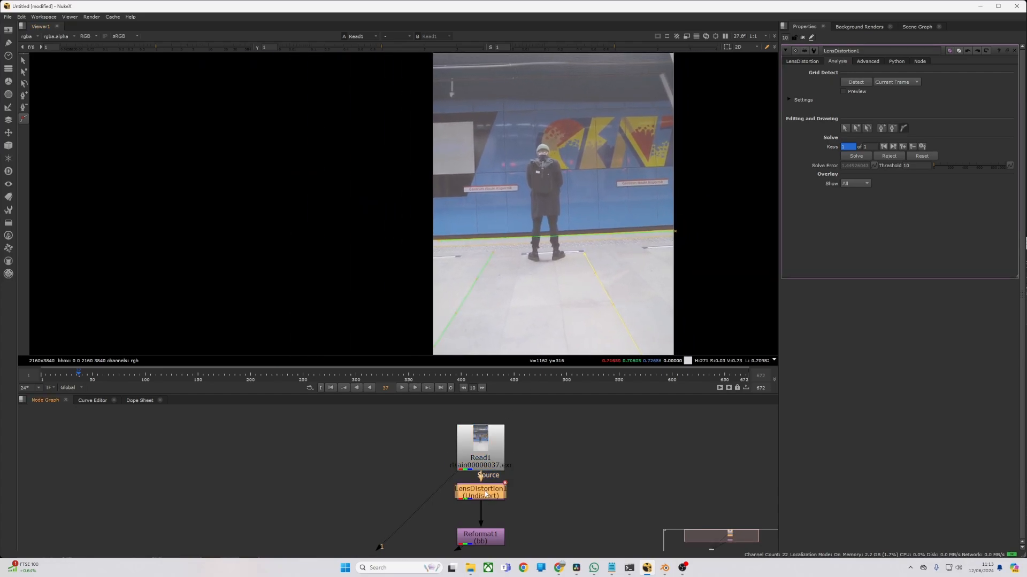
pyautogui.press('1')
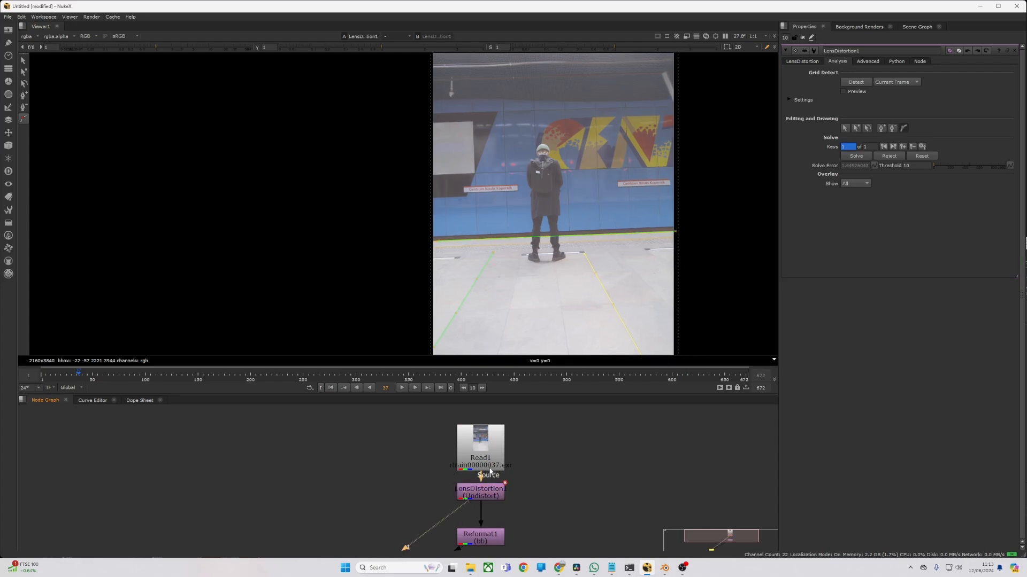
pyautogui.moveTo(505, 489); pyautogui.dragTo(505, 430, button='middle')
pyautogui.click(491, 479)
pyautogui.press('1')
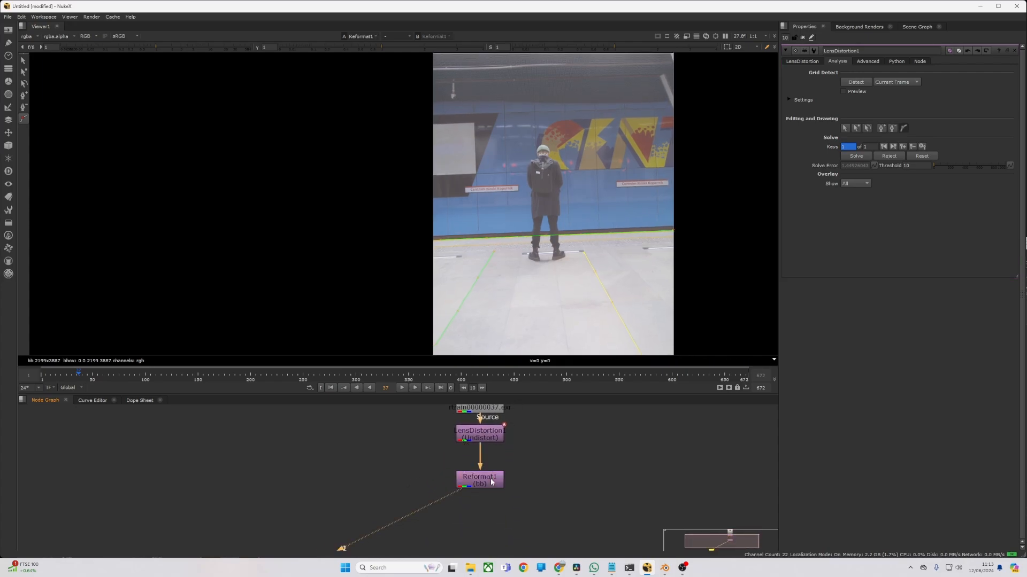